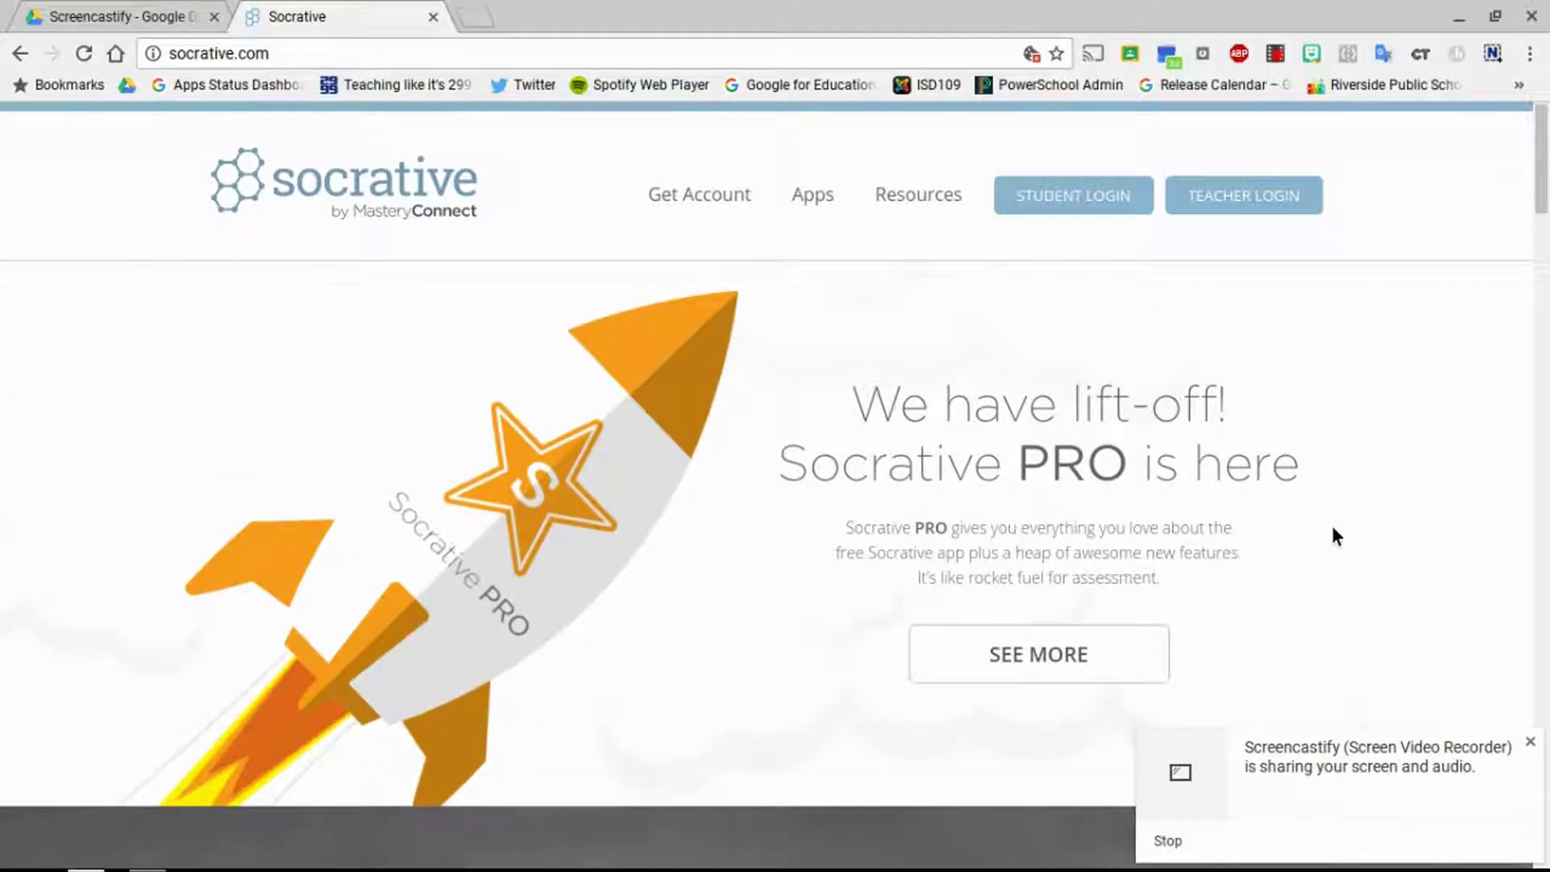
Step: Go from the socrative.com home page to the Teacher Login page
click(310, 56)
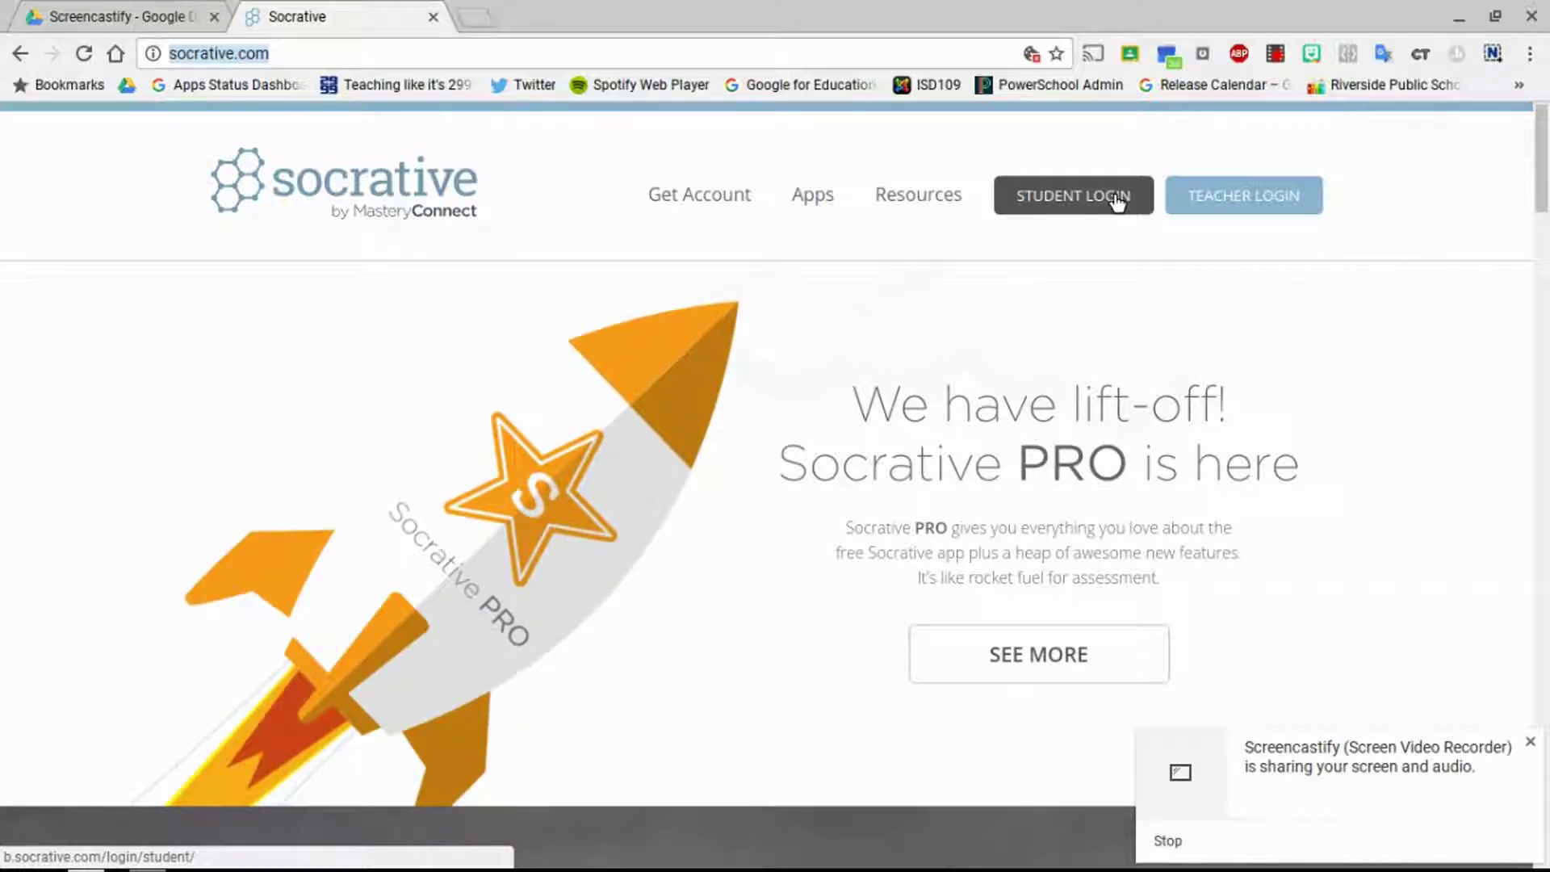
click(1249, 206)
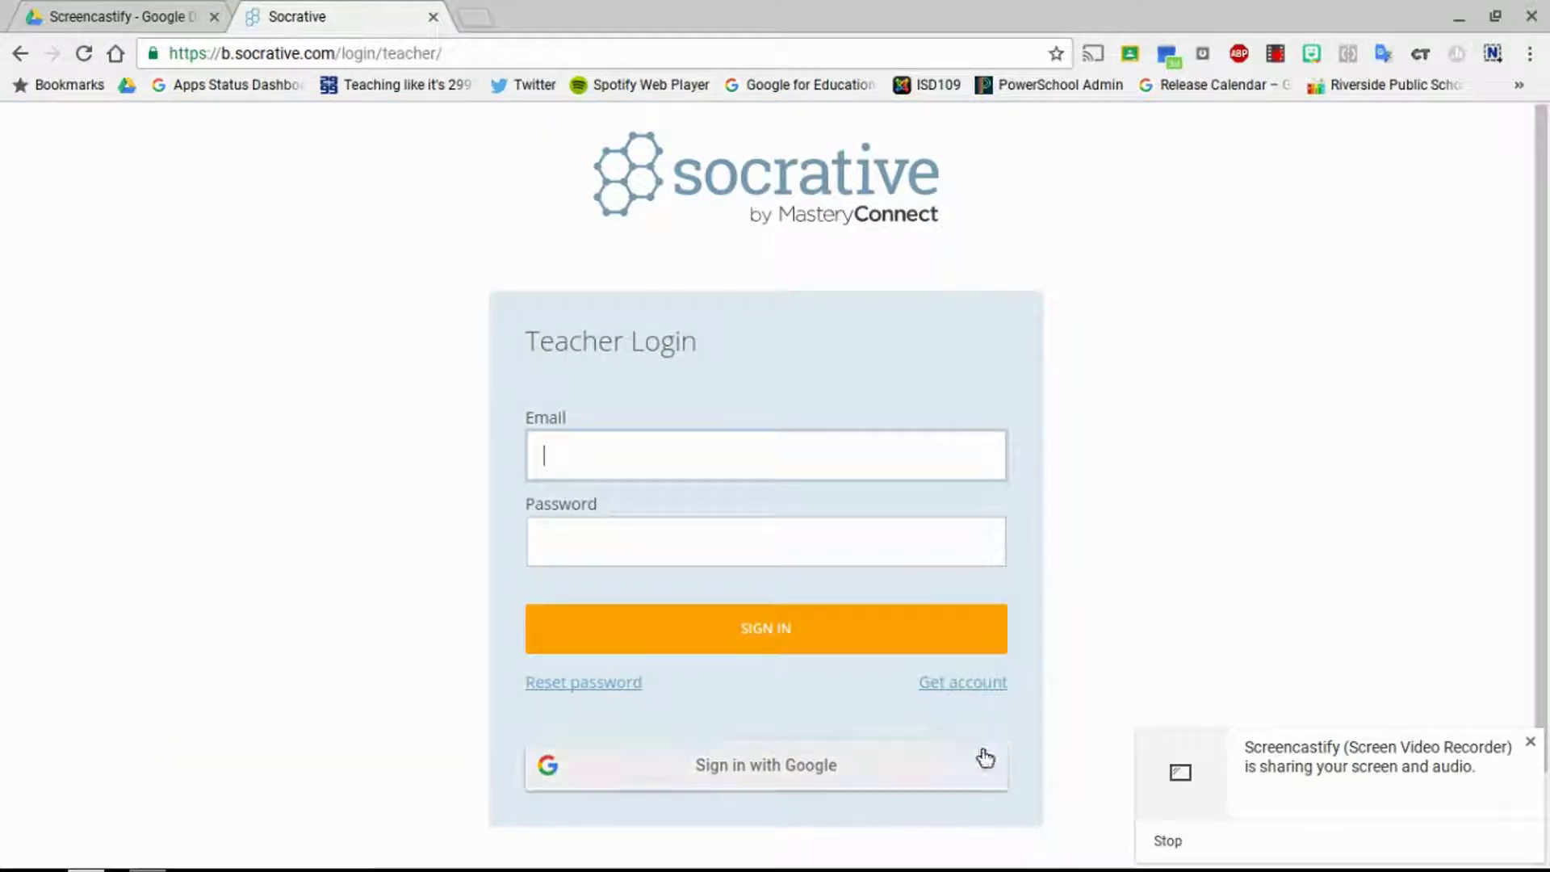
Step: Sign in with Google to reach the Launch page showing Quiz, Space Race and Exit Ticket
click(781, 786)
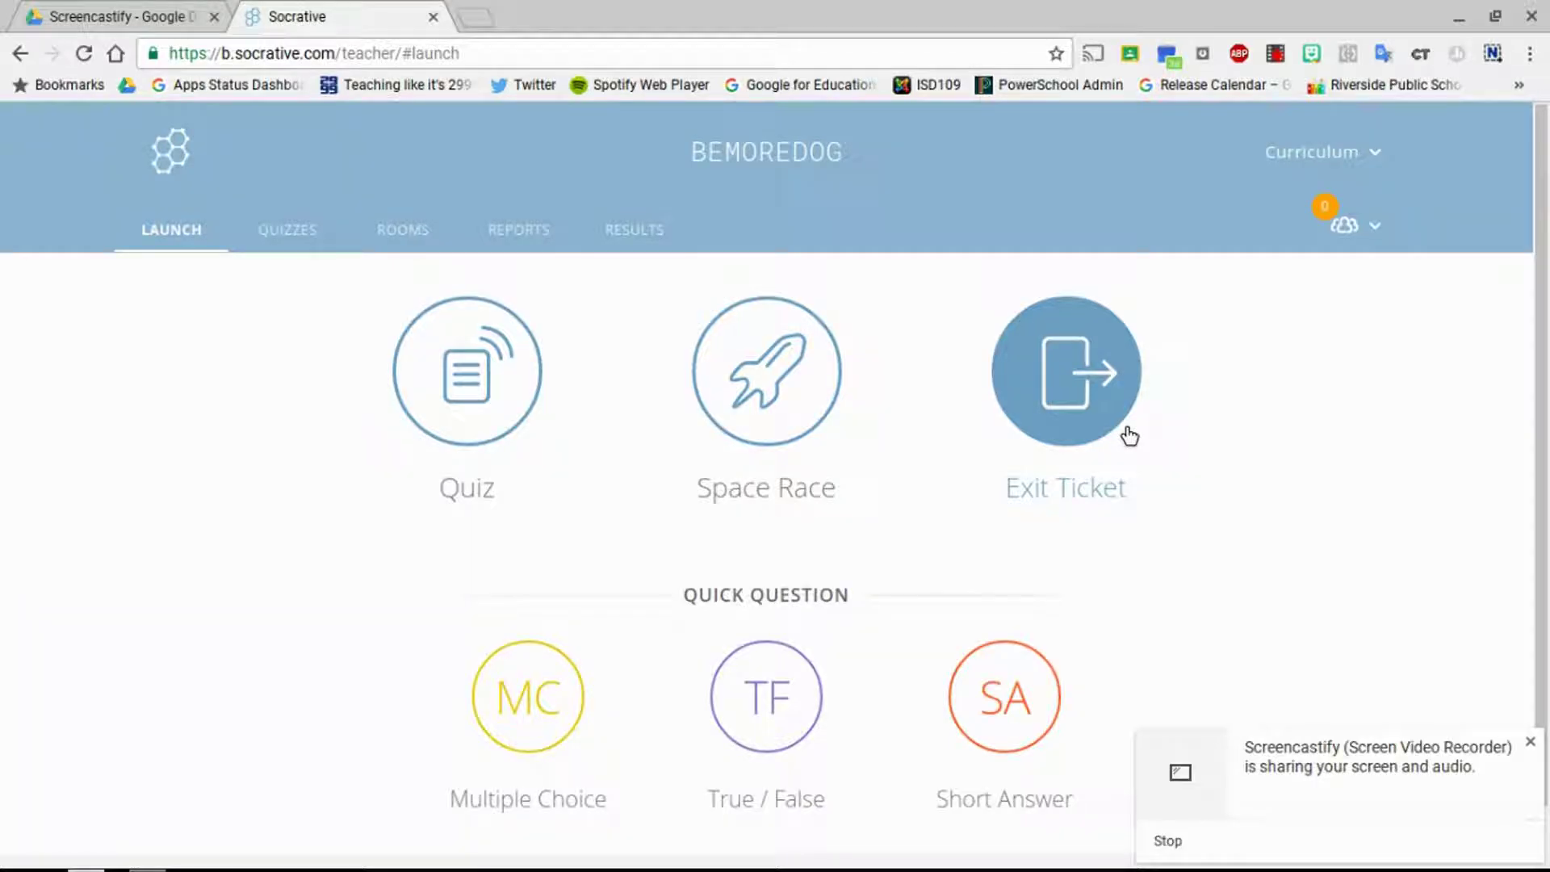
Step: View the Results tab's three-question Exit Ticket Quiz table, still without student responses
click(636, 231)
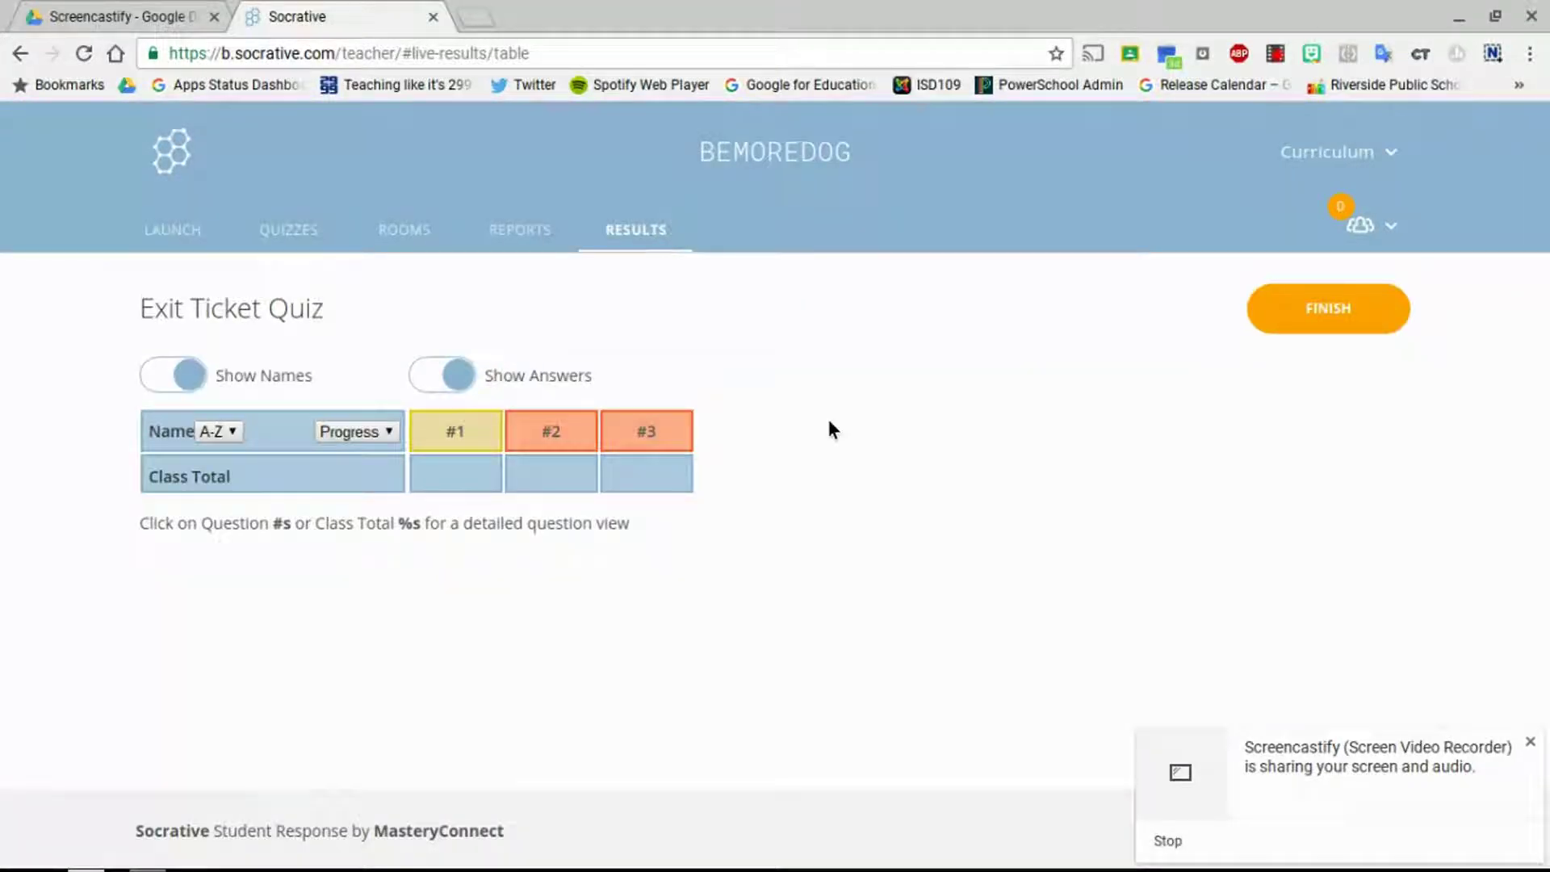